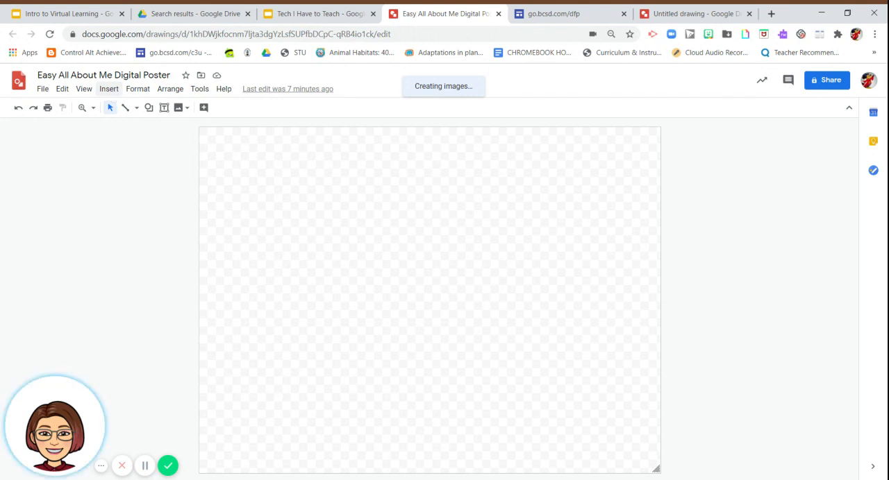
Insert a wide text box across the upper part of the blank drawing.
click(111, 92)
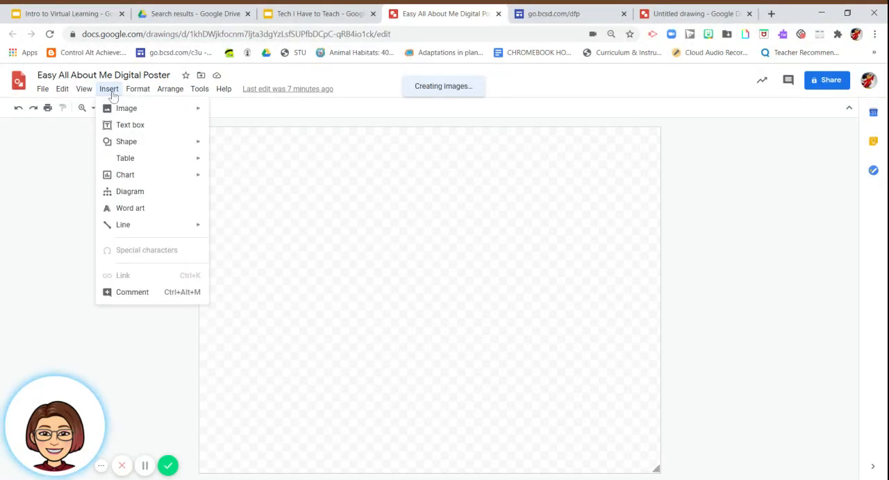
mouse_move(118, 110)
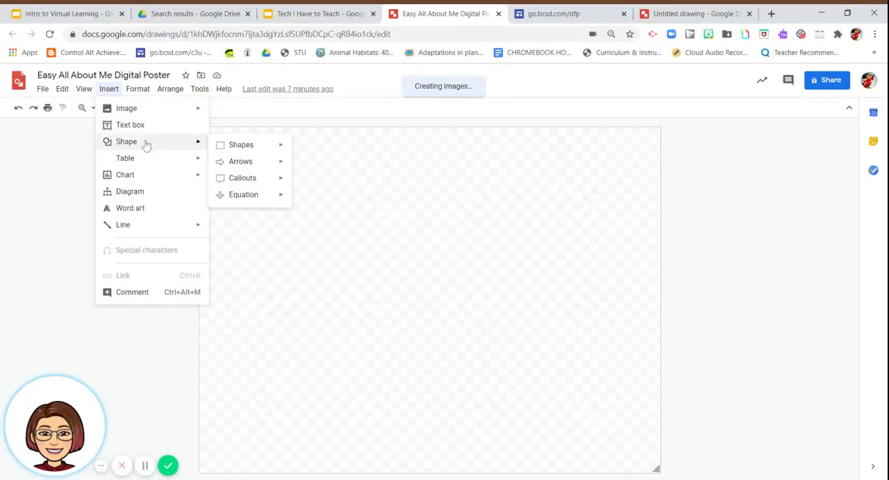
mouse_move(146, 165)
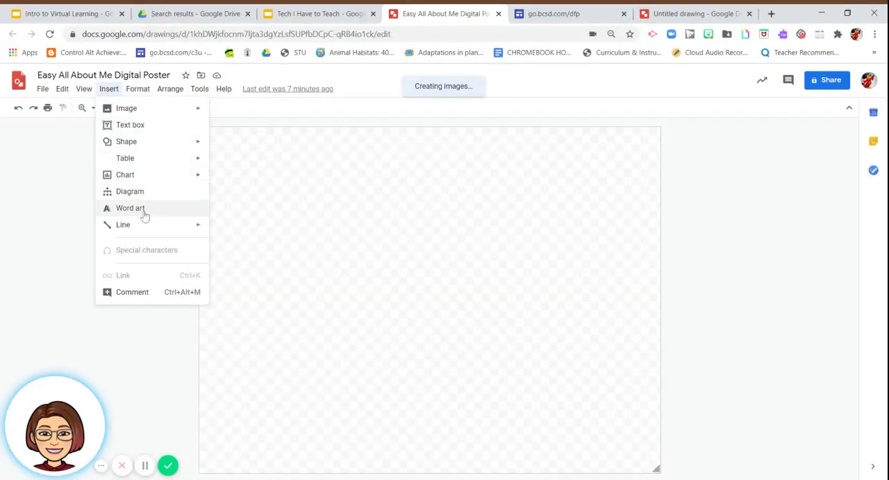
mouse_move(144, 226)
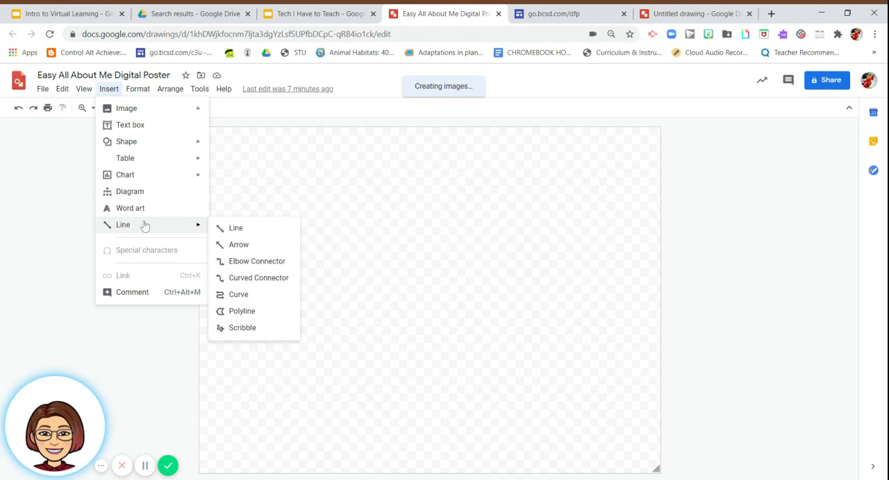
mouse_move(188, 108)
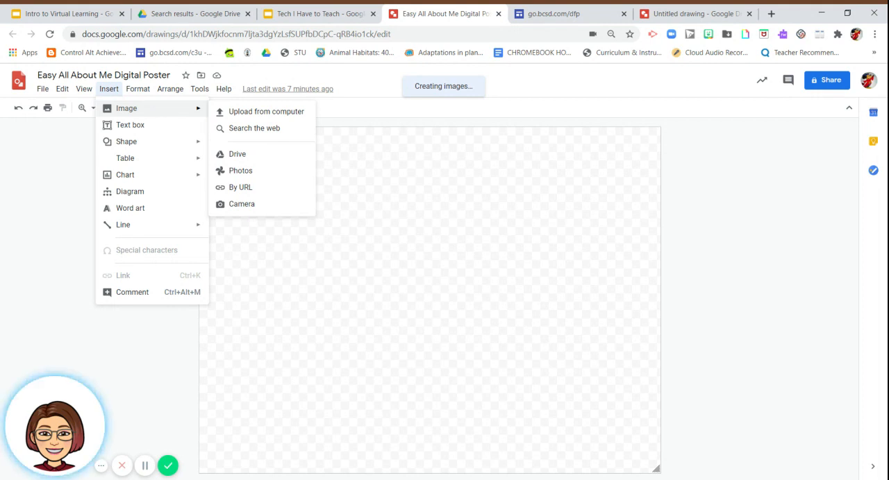
click(148, 125)
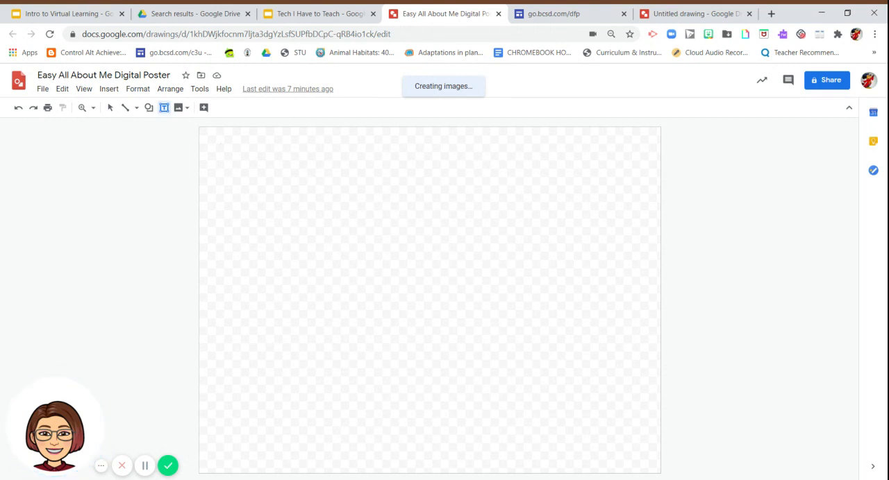
drag(220, 143, 532, 209)
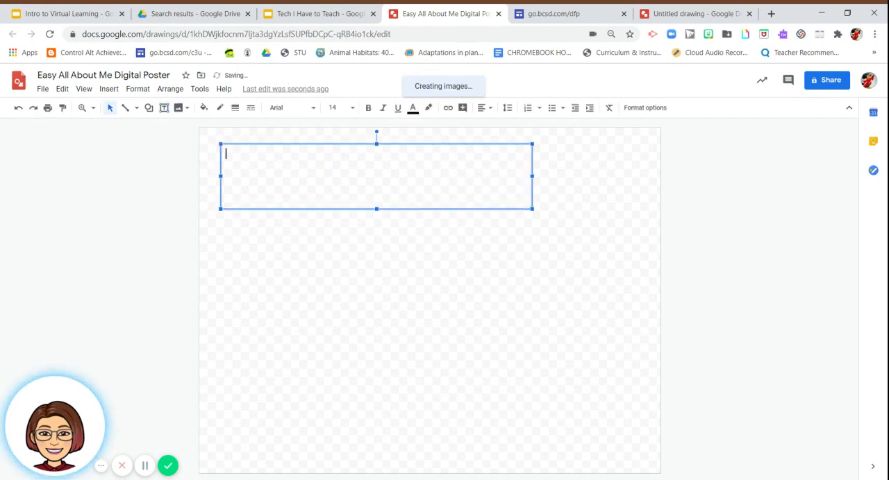
Enter "Hi, How are you doing?" in the new text box and leave text editing.
text(Hi)
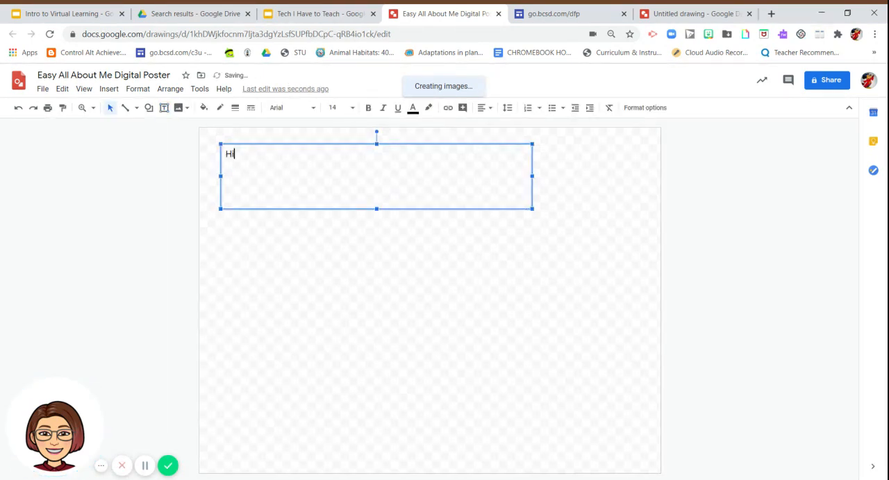
text(, How ar yo)
key(BackSpace)
key(BackSpace)
text(e you doing?)
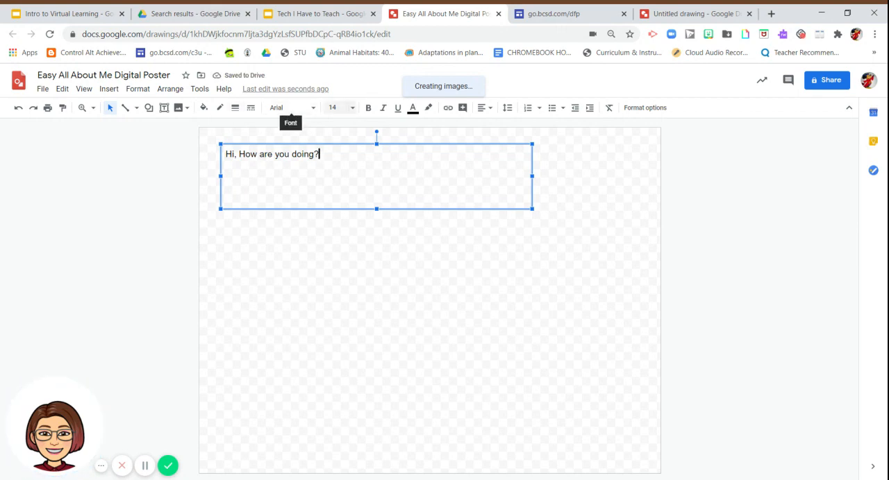
click(602, 269)
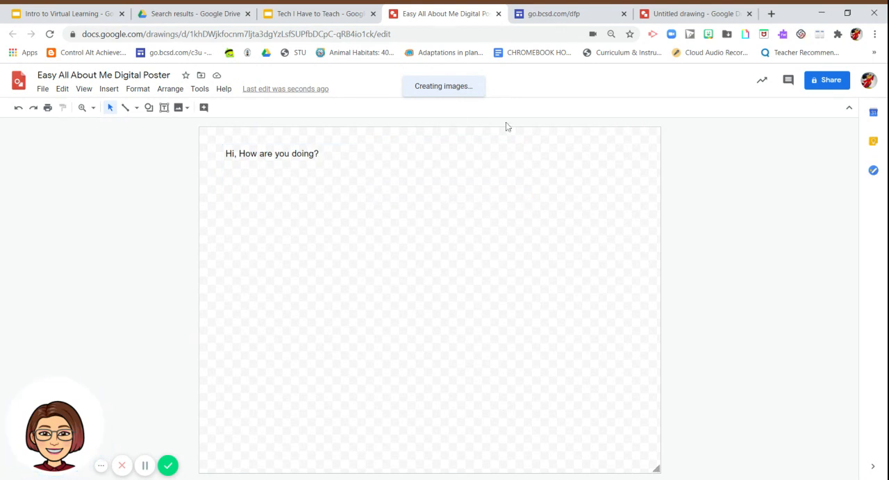
Select the whole greeting in the text box, set its font size to 36 and colour it blue.
click(314, 156)
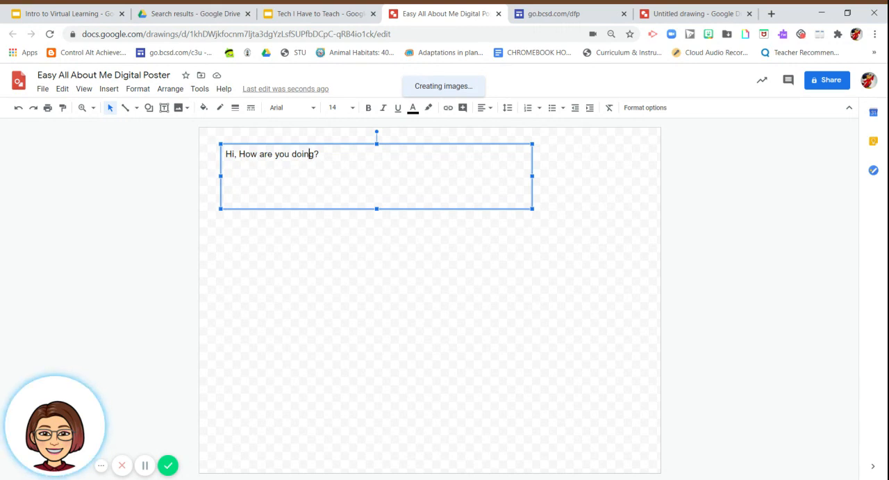
click(319, 155)
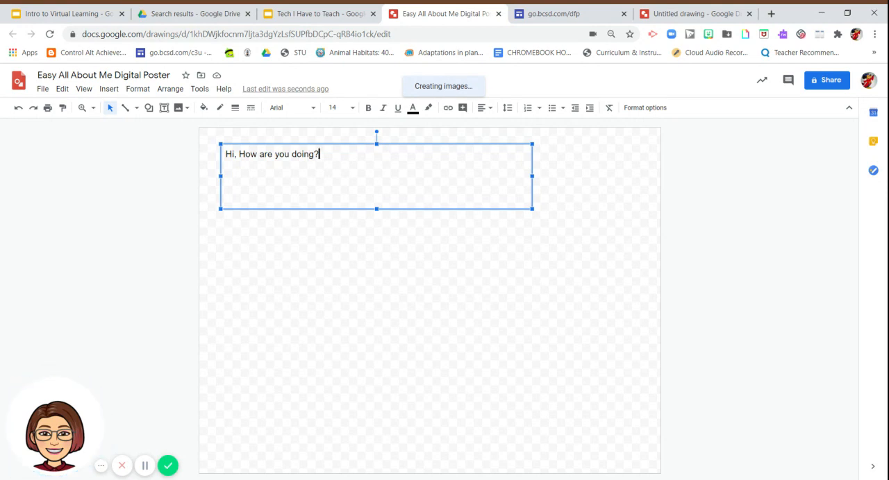
drag(319, 155, 222, 162)
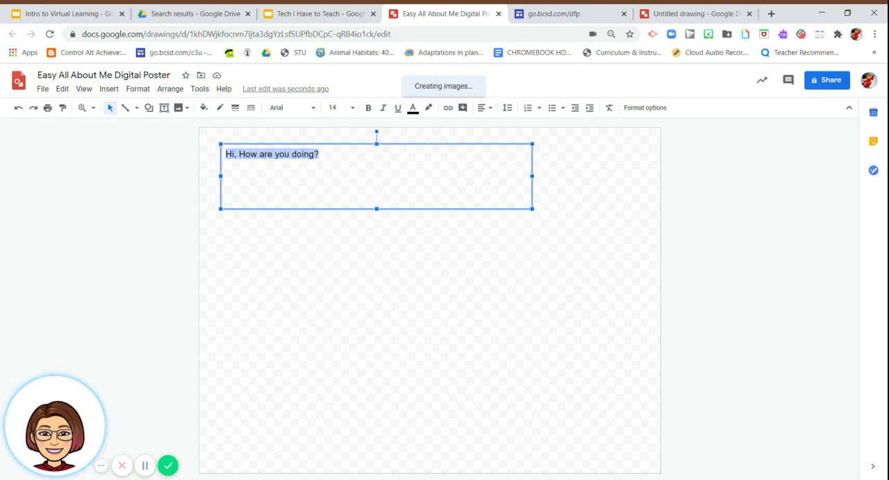
click(319, 154)
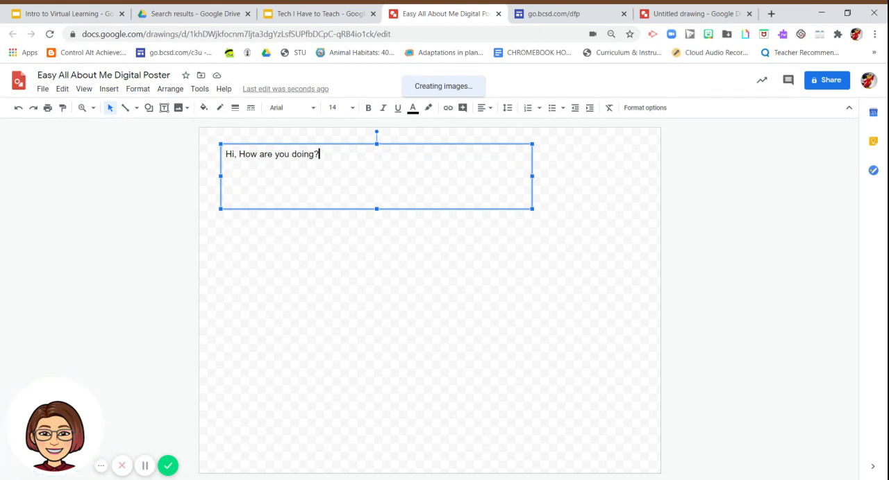
drag(319, 154, 221, 160)
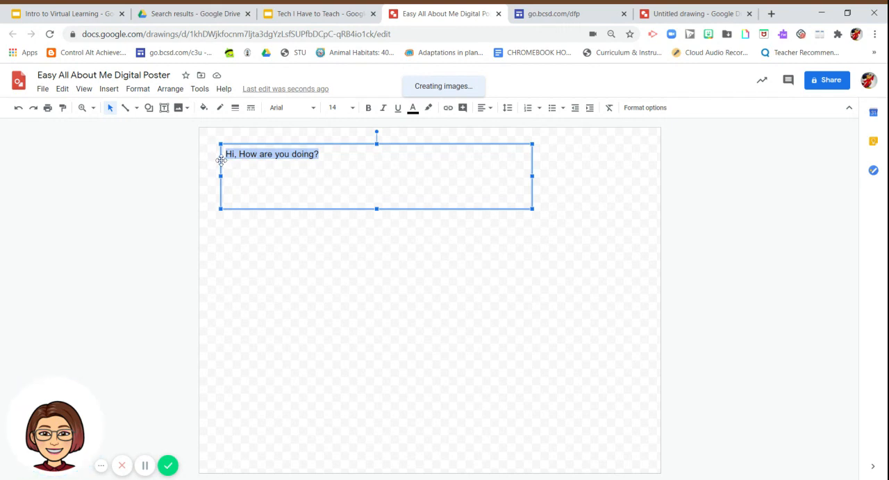
click(319, 154)
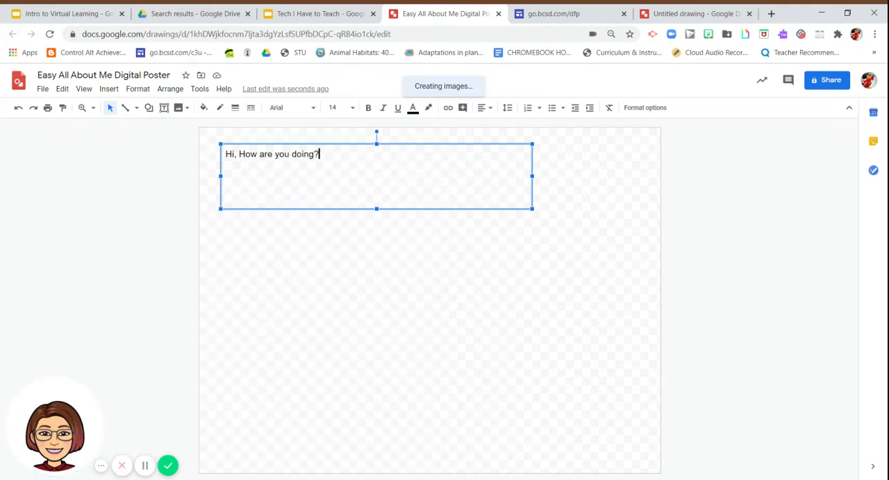
drag(320, 154, 221, 160)
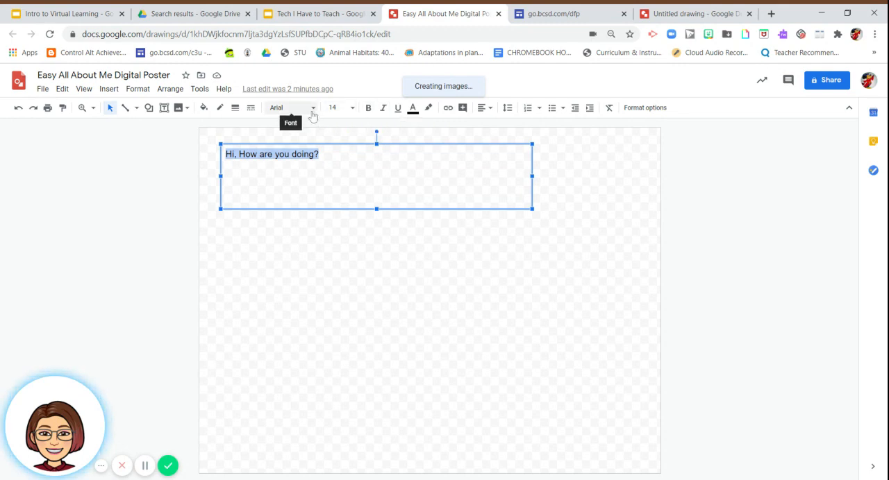
click(353, 109)
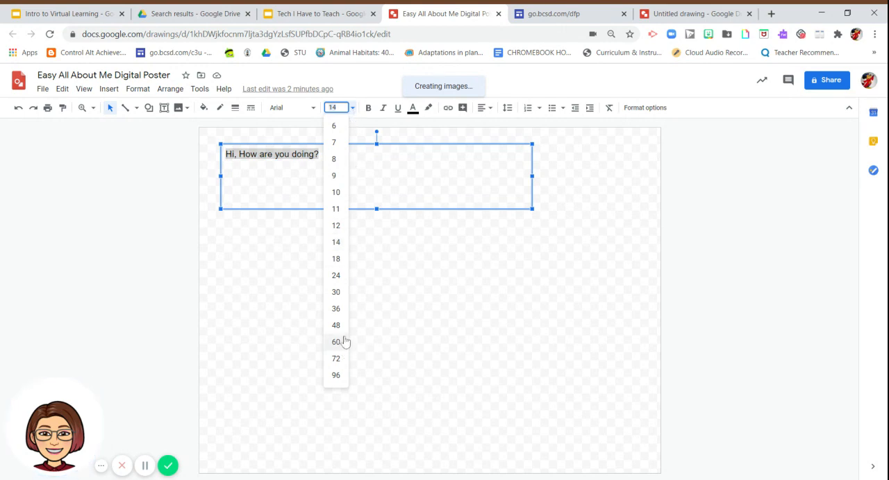
click(339, 309)
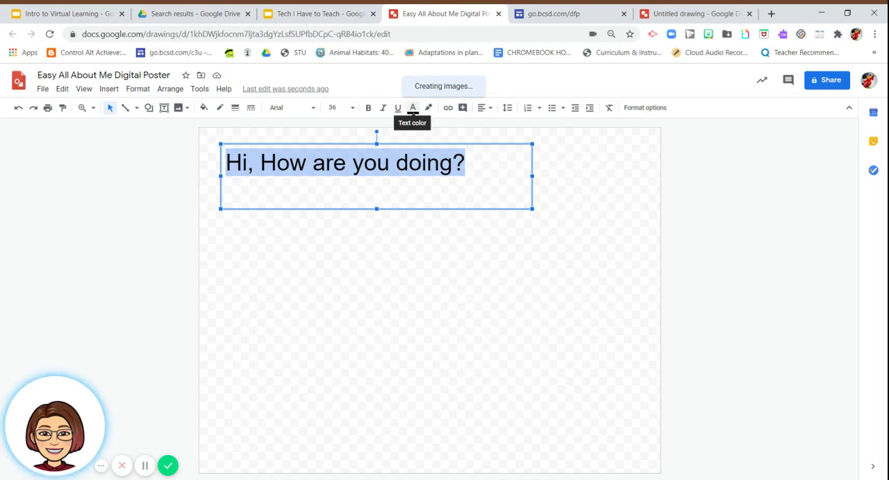
click(413, 110)
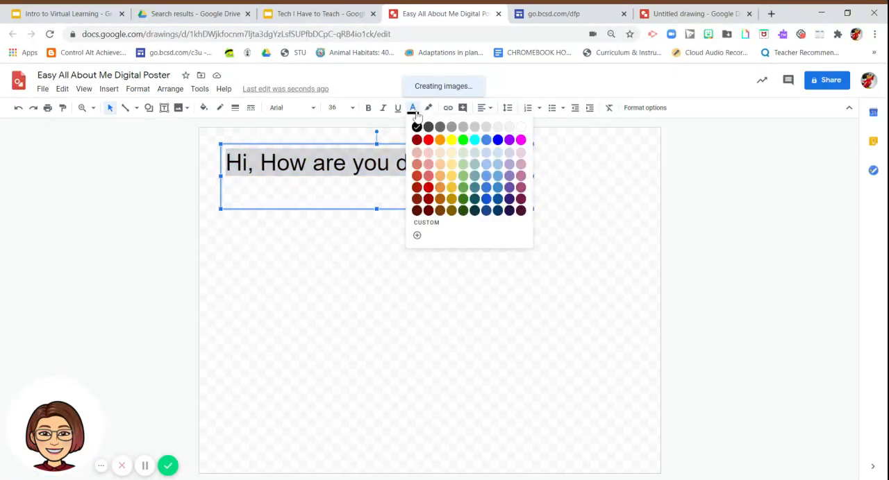
click(497, 141)
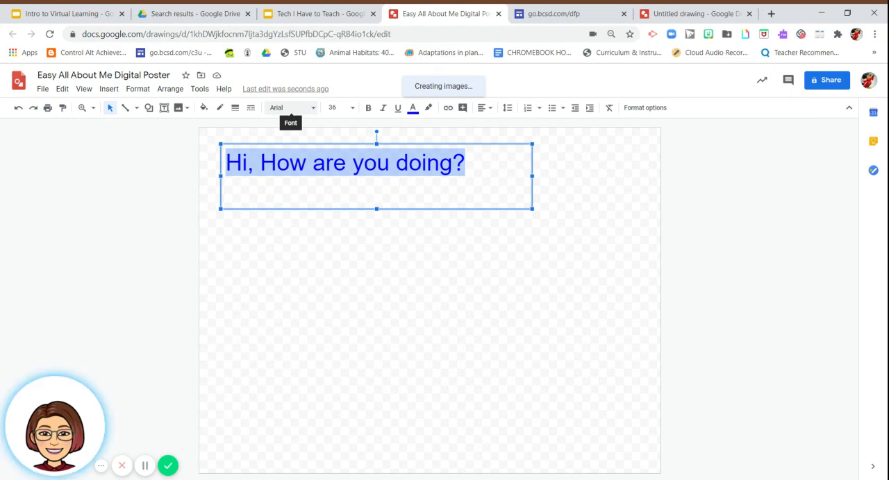
Change the greeting's font to Caveat and make it bold.
click(313, 109)
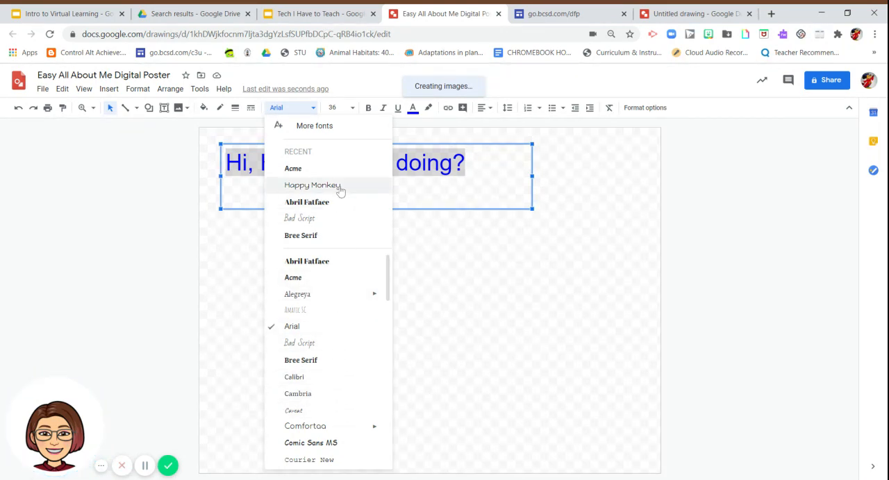
click(330, 415)
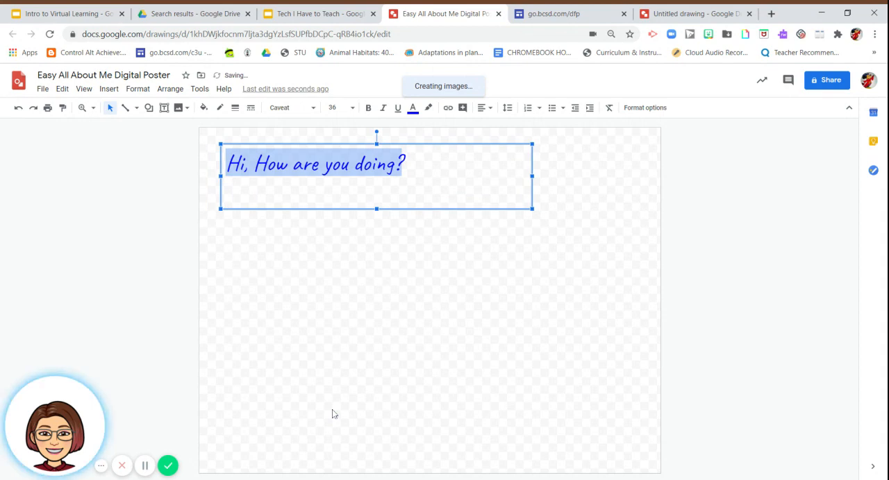
click(369, 113)
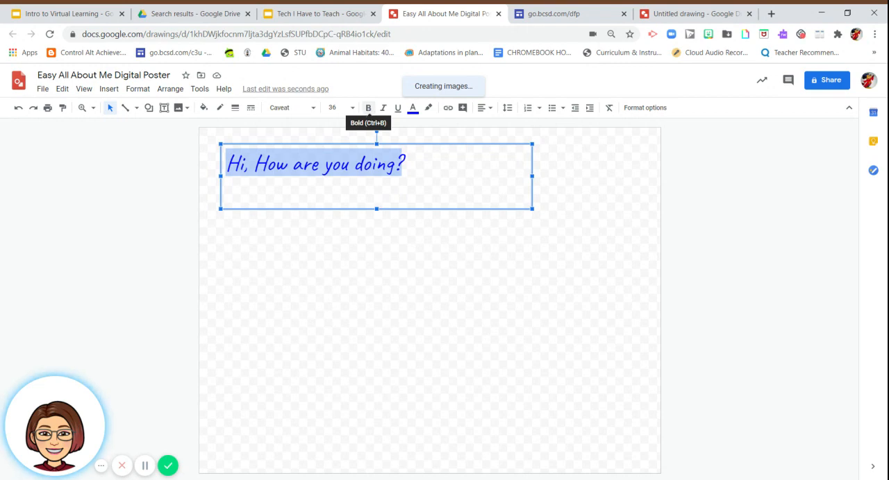
click(371, 113)
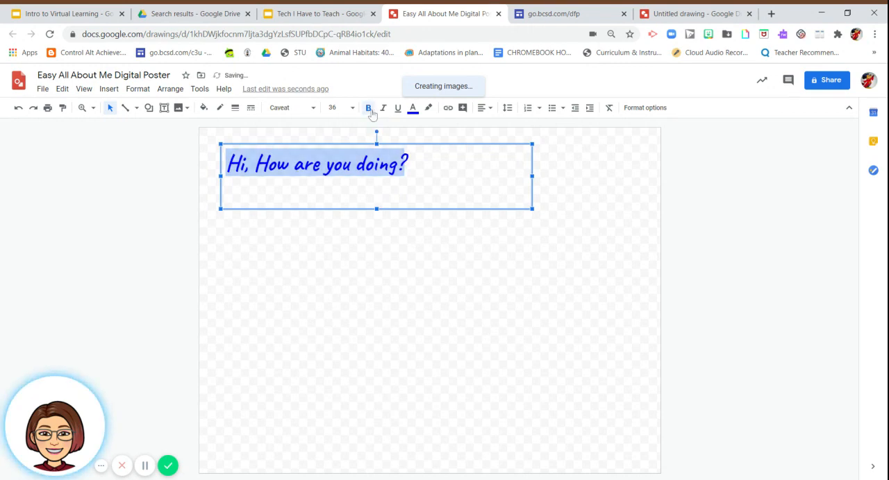
click(372, 115)
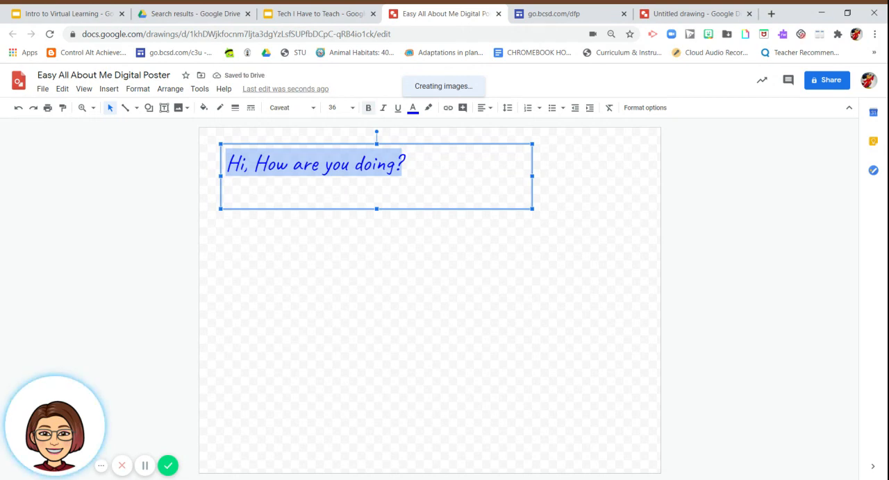
click(371, 114)
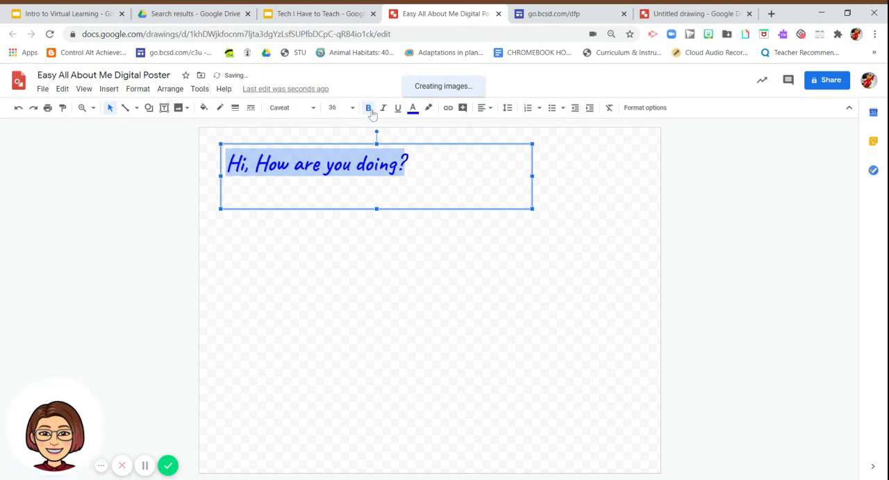
Change the greeting's font to Abril Fatface and, after trying sizes 96 and 14, set its size to 30.
click(310, 111)
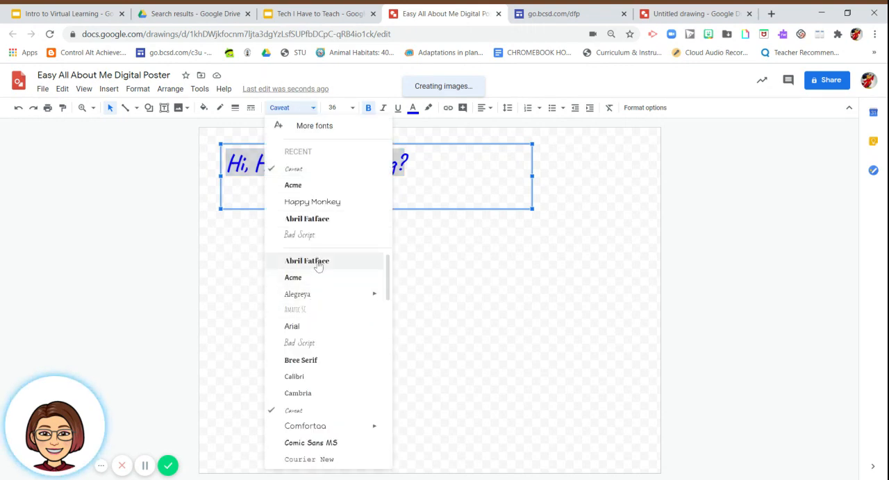
click(316, 224)
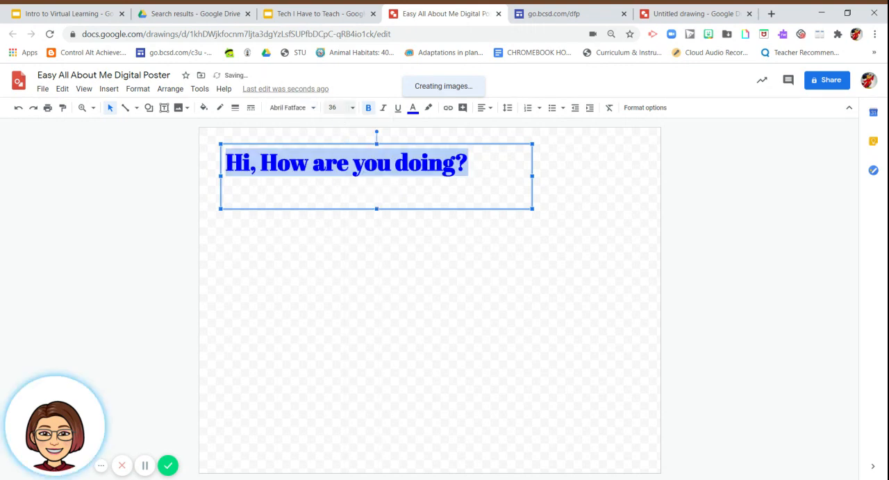
click(352, 111)
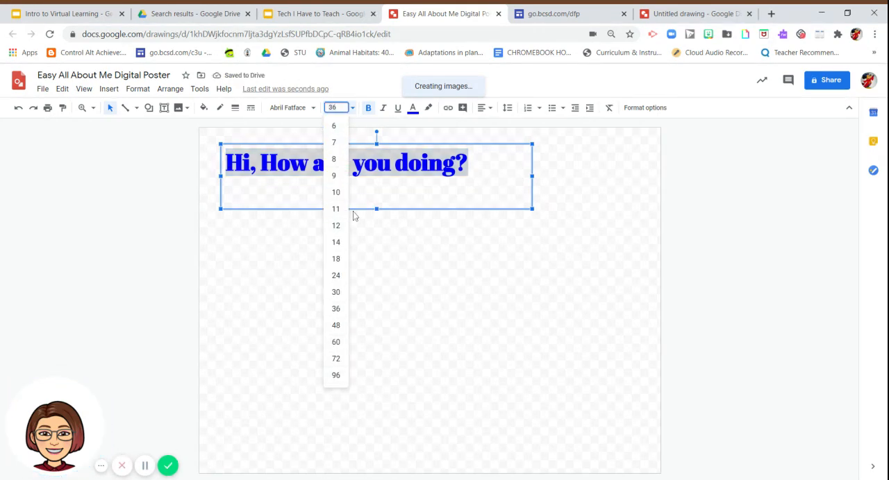
click(336, 376)
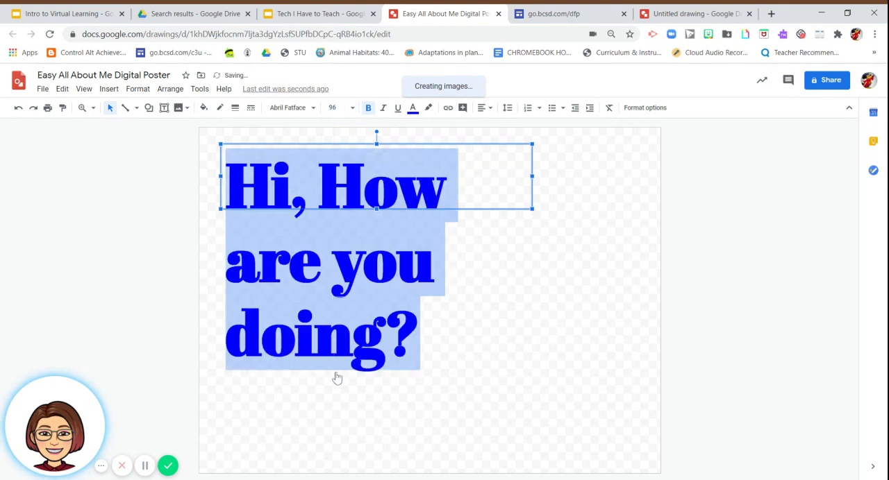
click(353, 109)
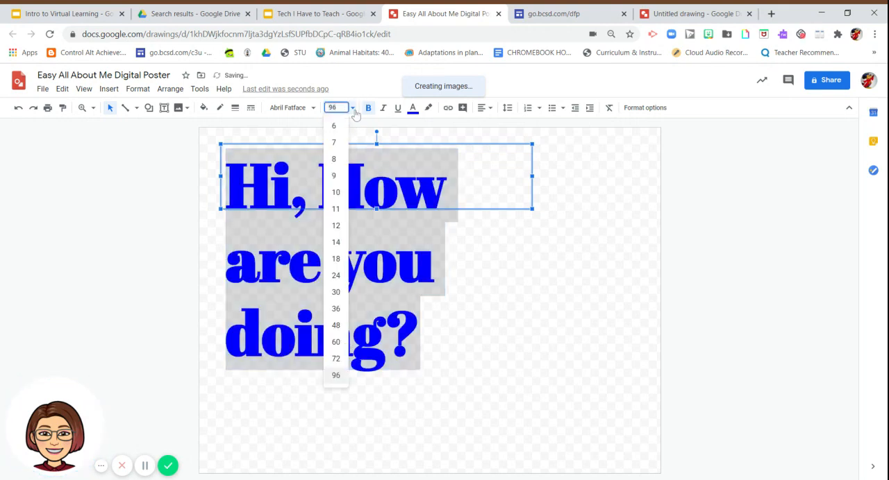
click(341, 239)
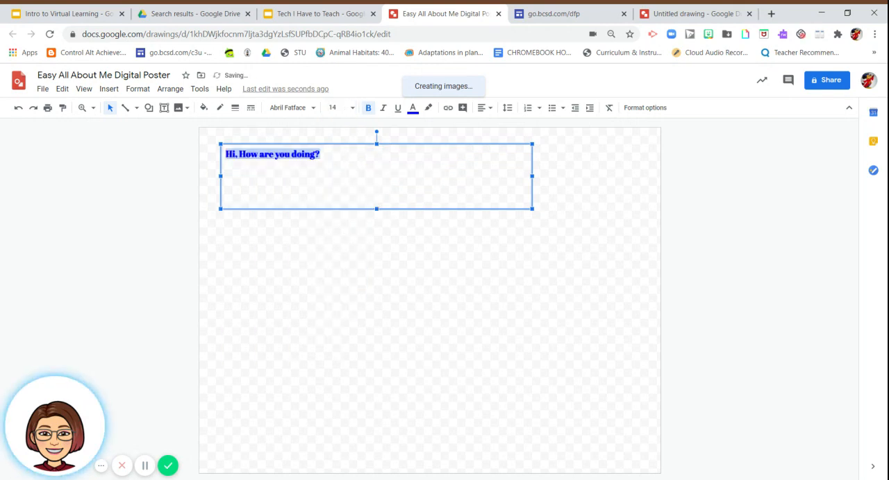
click(353, 109)
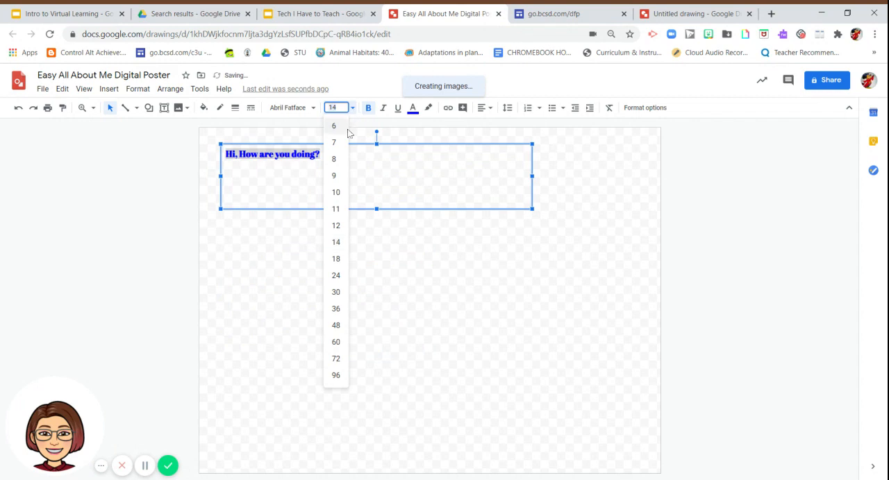
click(337, 292)
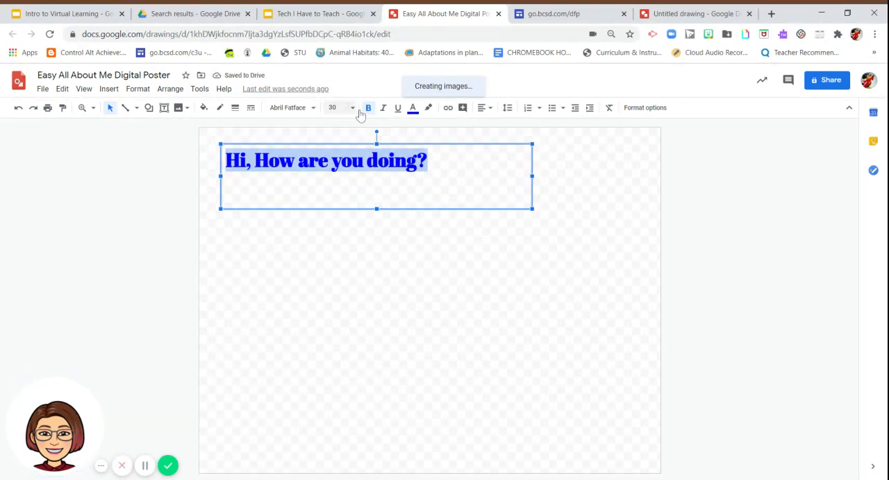
Open the text colour choices for the selected greeting.
click(415, 116)
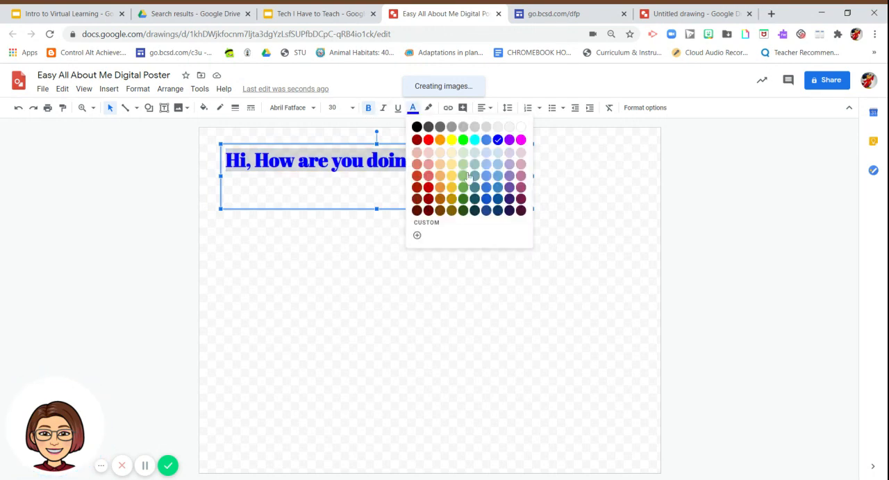